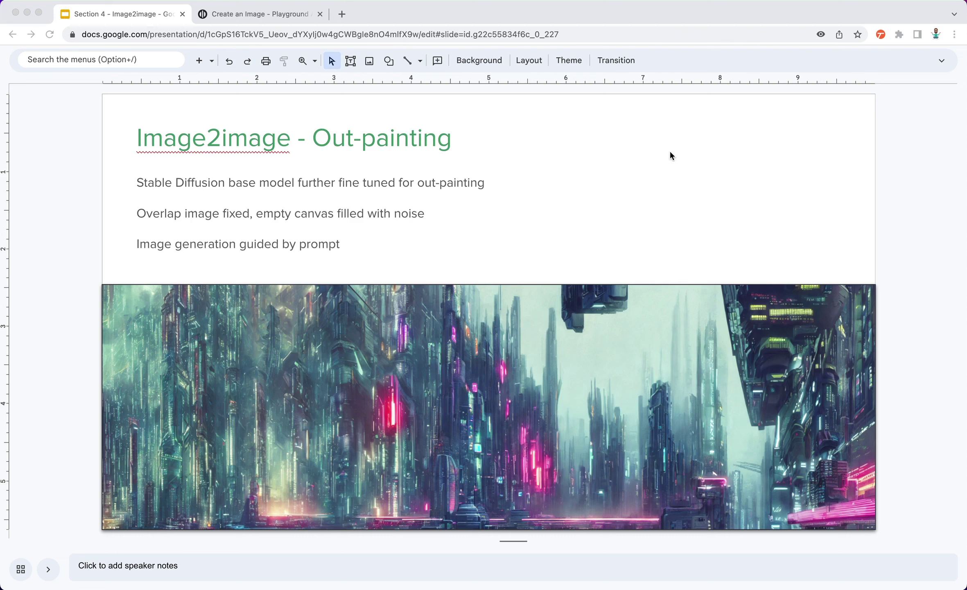
Step: Switch to Playground AI and create a new canvas file named Online Course Outpainting
click(254, 15)
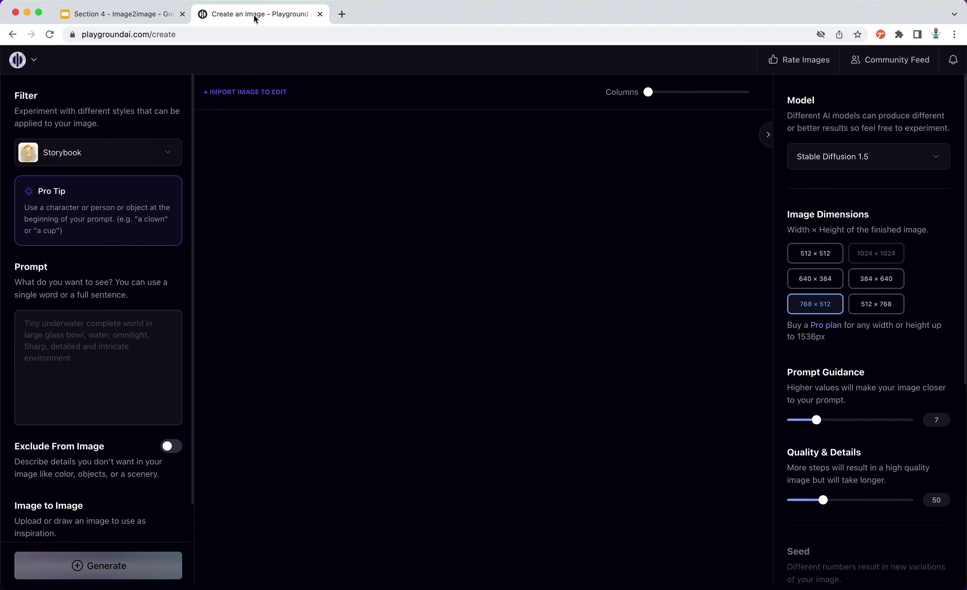
click(24, 62)
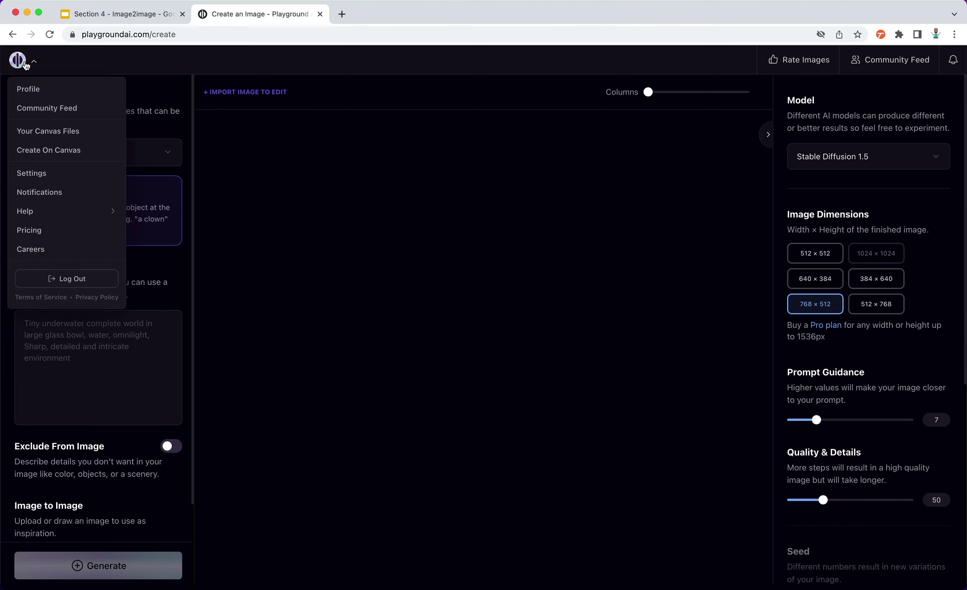
click(61, 138)
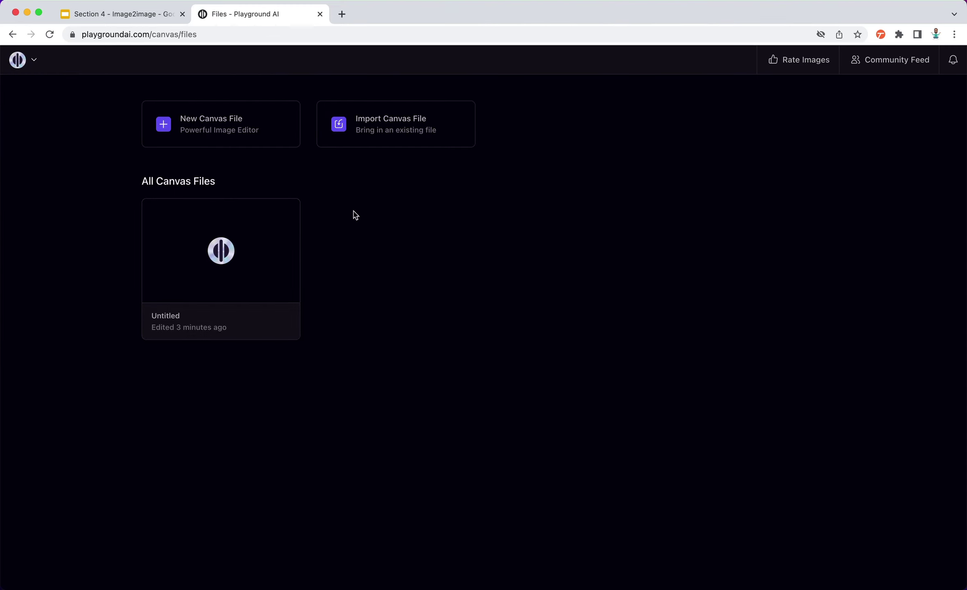
click(210, 127)
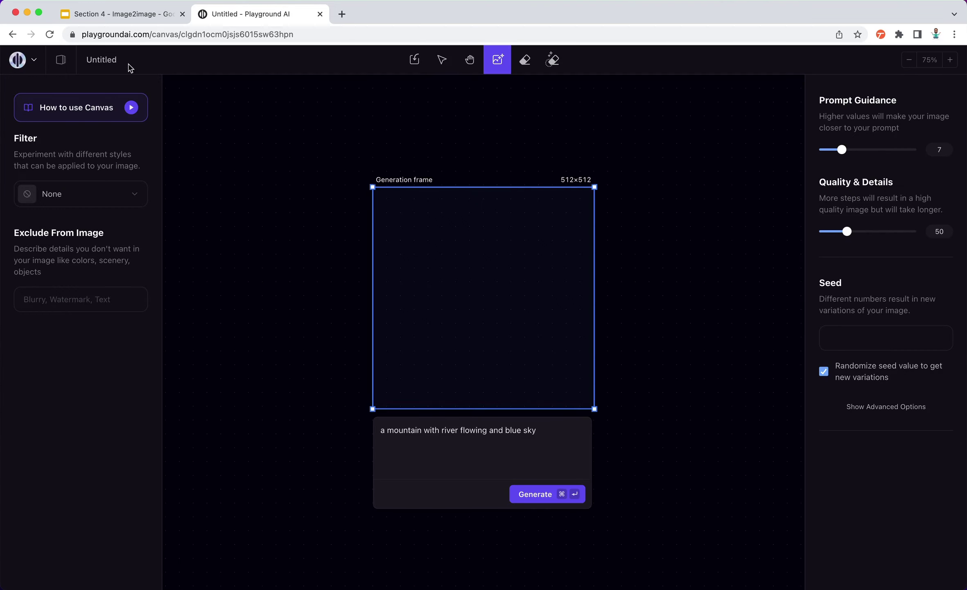
double_click(109, 58)
text(Online Course Outpainting)
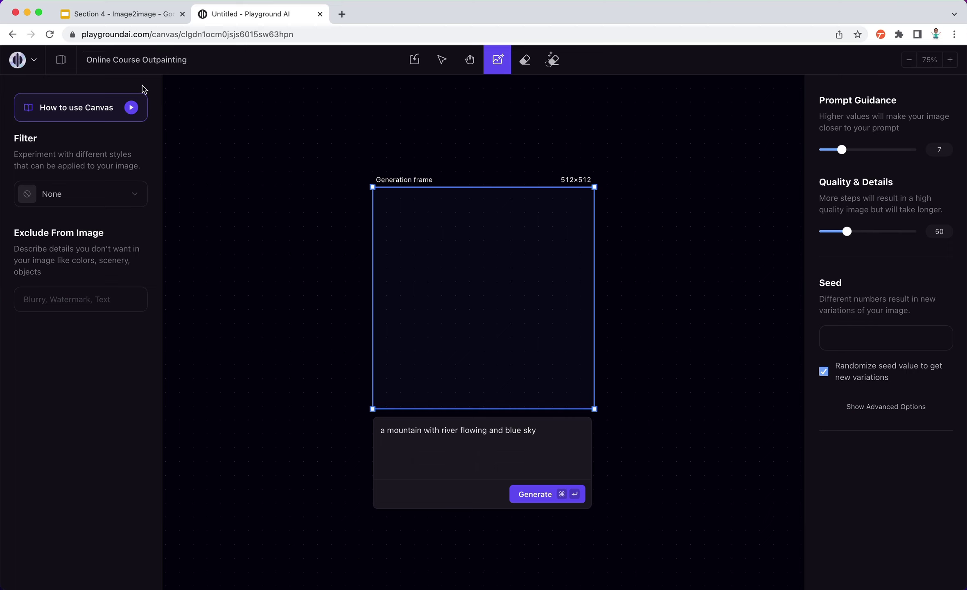
Step: Resize the generation frame to 768×520 and generate the image from the prompt "a mountain with river flowing and blue sky"
click(431, 454)
drag(449, 283, 343, 295)
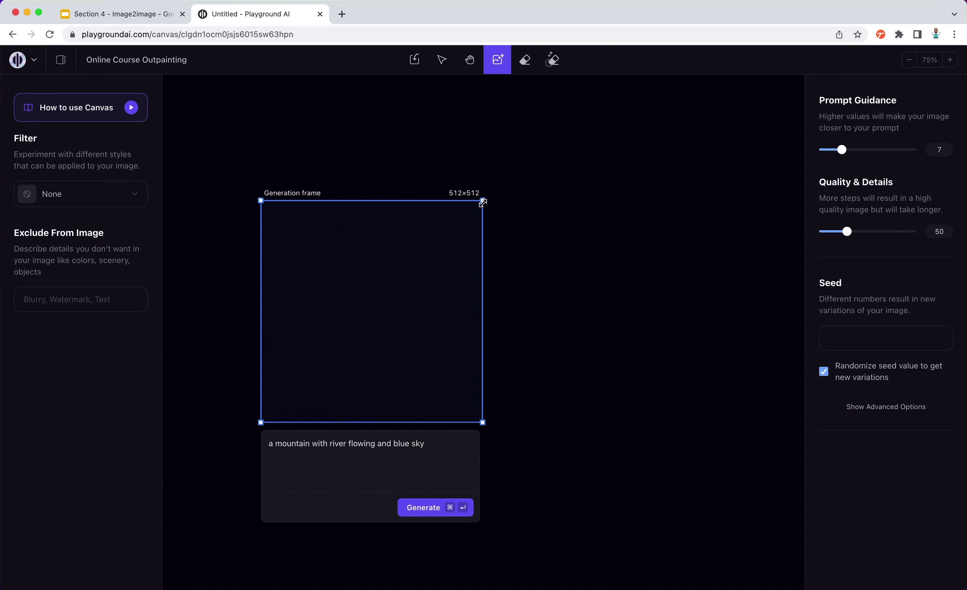
drag(482, 200, 594, 197)
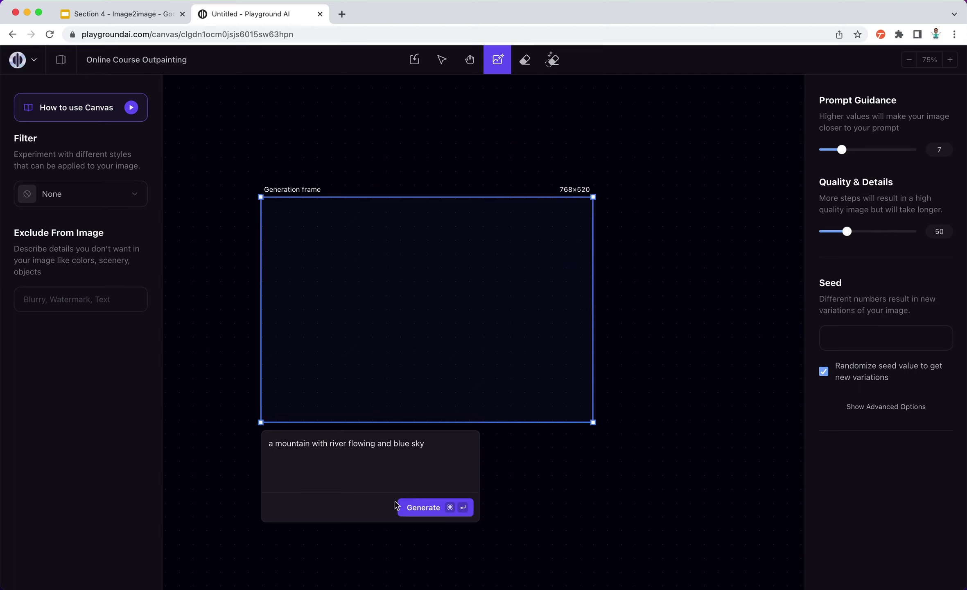
click(390, 471)
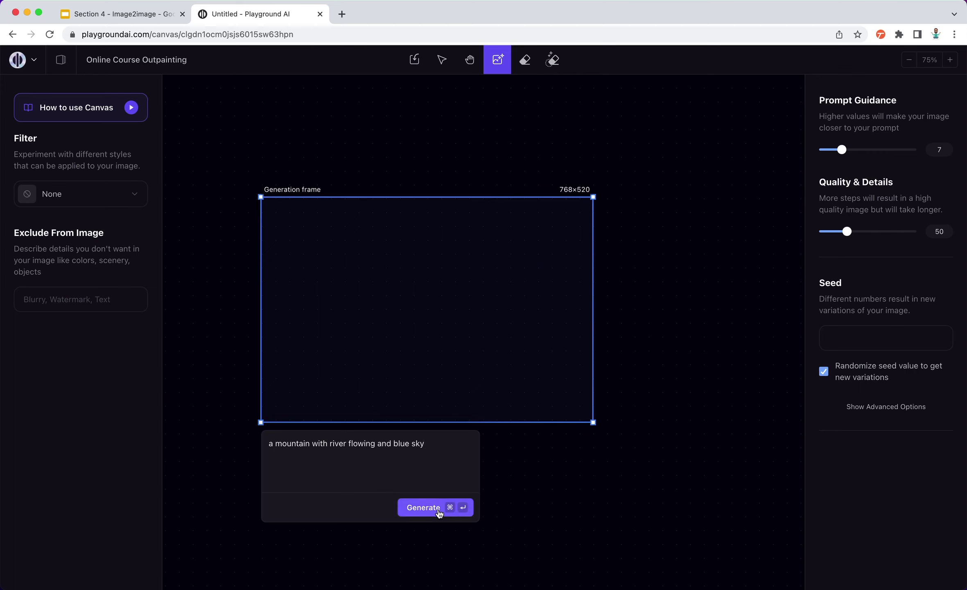
click(454, 513)
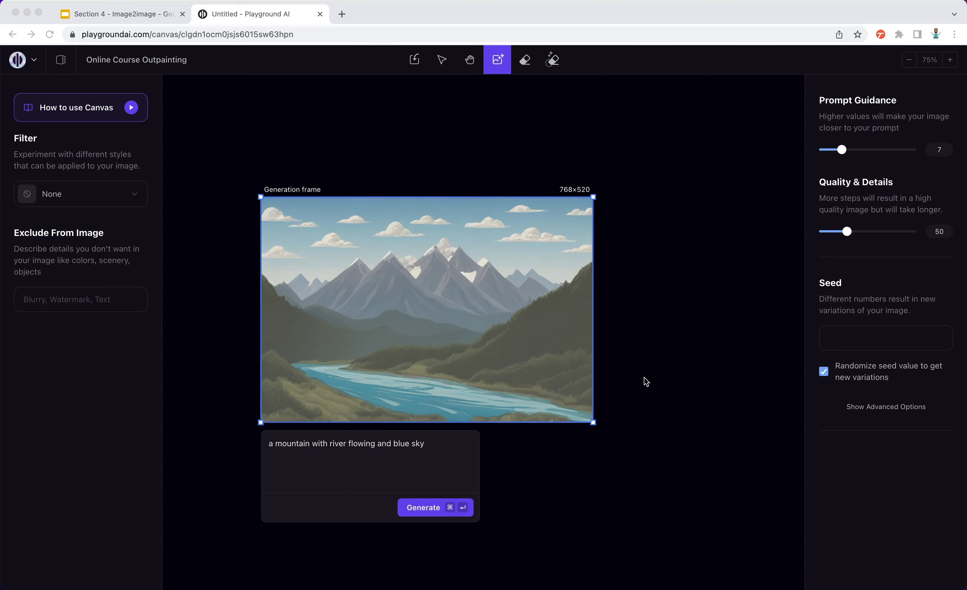
Step: Shift the generation frame half its width past the image's right edge and generate the extension with the same prompt
click(670, 295)
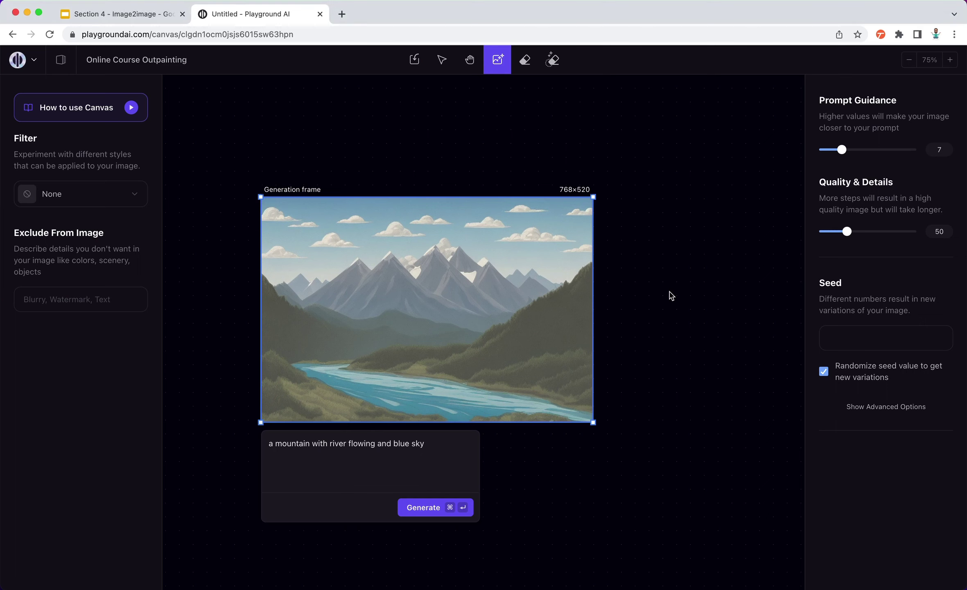
scroll(671, 295, down, 1)
scroll(660, 302, down, 5)
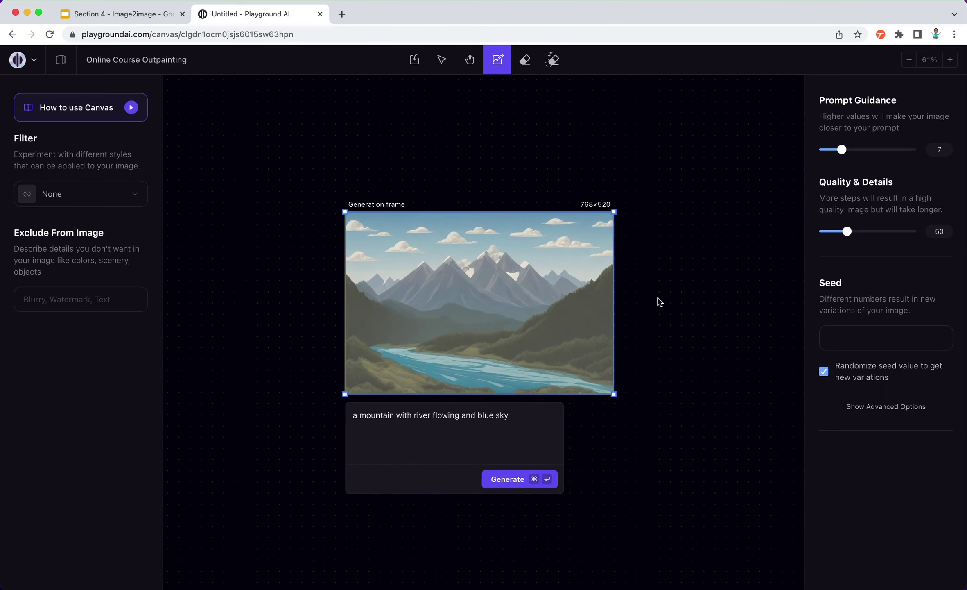
click(910, 61)
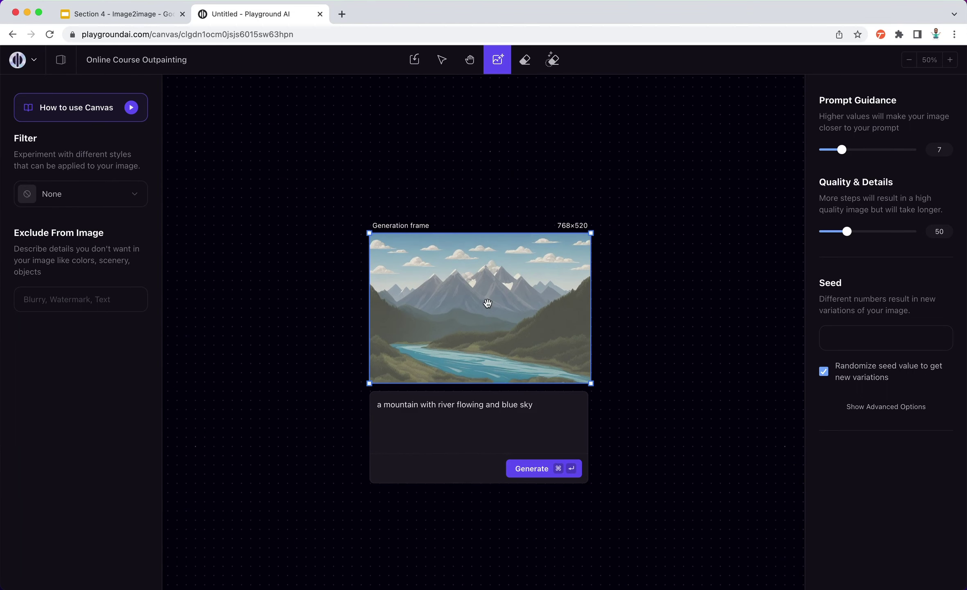
drag(488, 303, 597, 303)
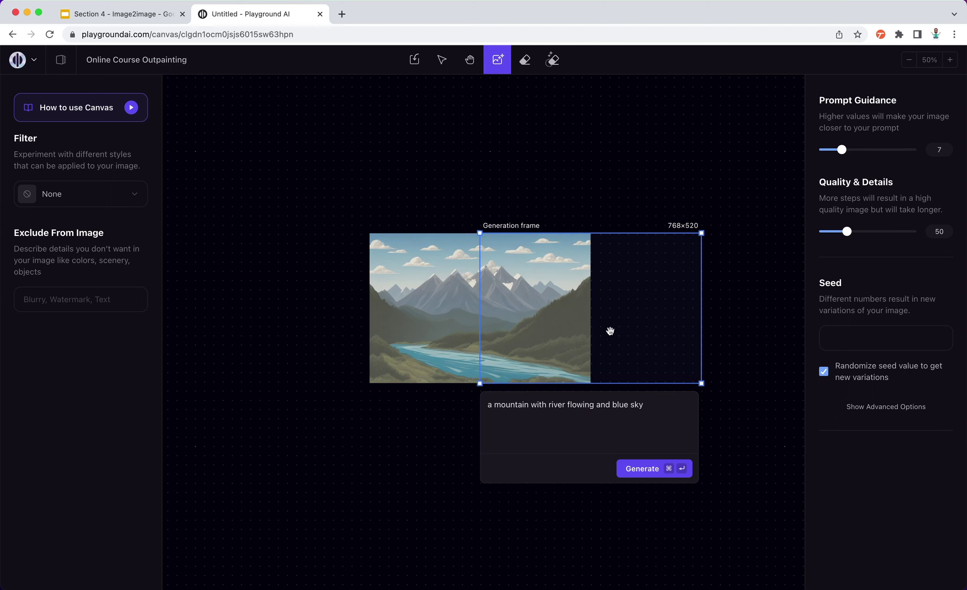
click(660, 472)
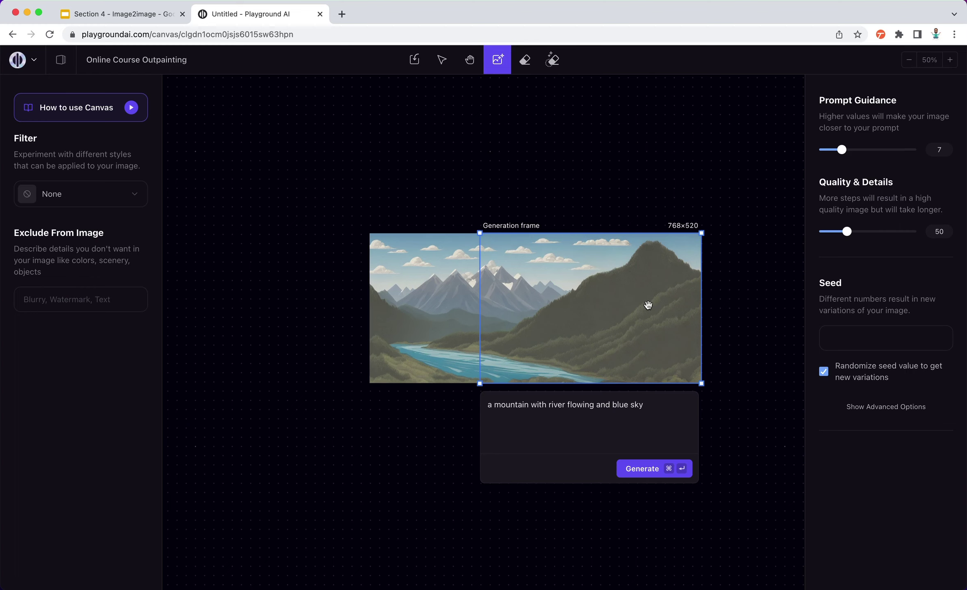
Step: Extend the landscape downward by half a frame height, generating the lower-right part and filling the remaining lower-left gap
drag(648, 305, 650, 383)
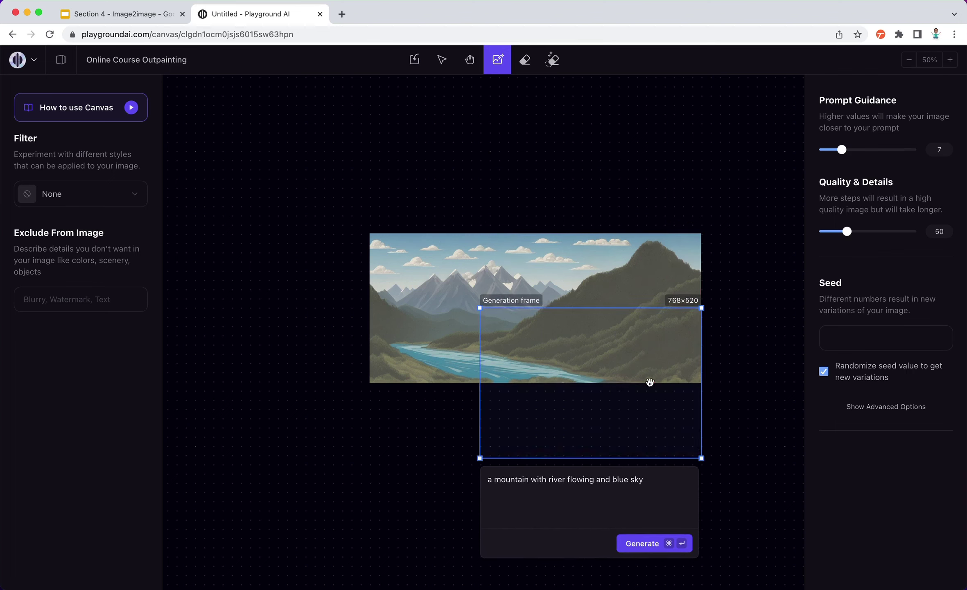
click(664, 551)
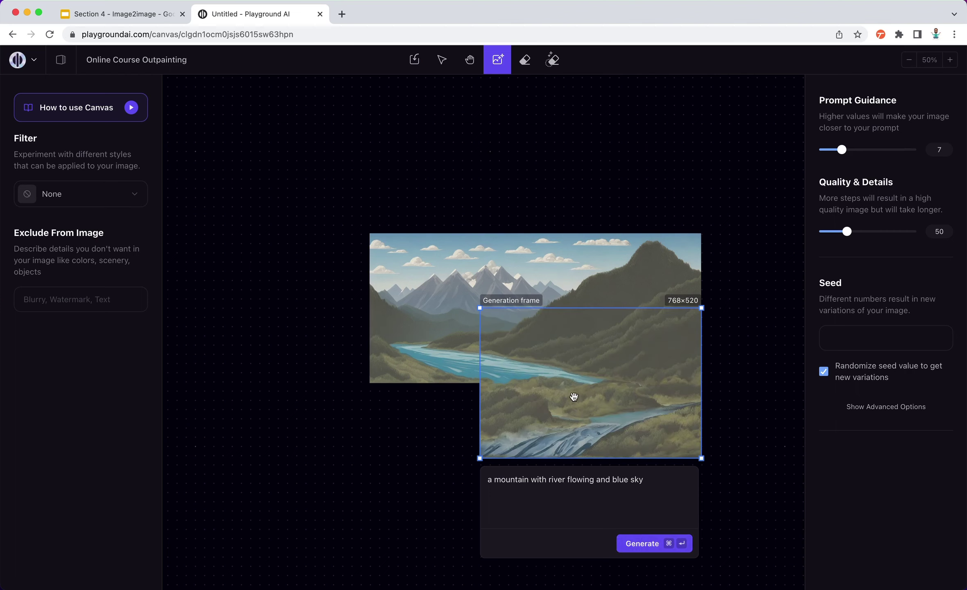
drag(574, 397, 464, 398)
click(548, 549)
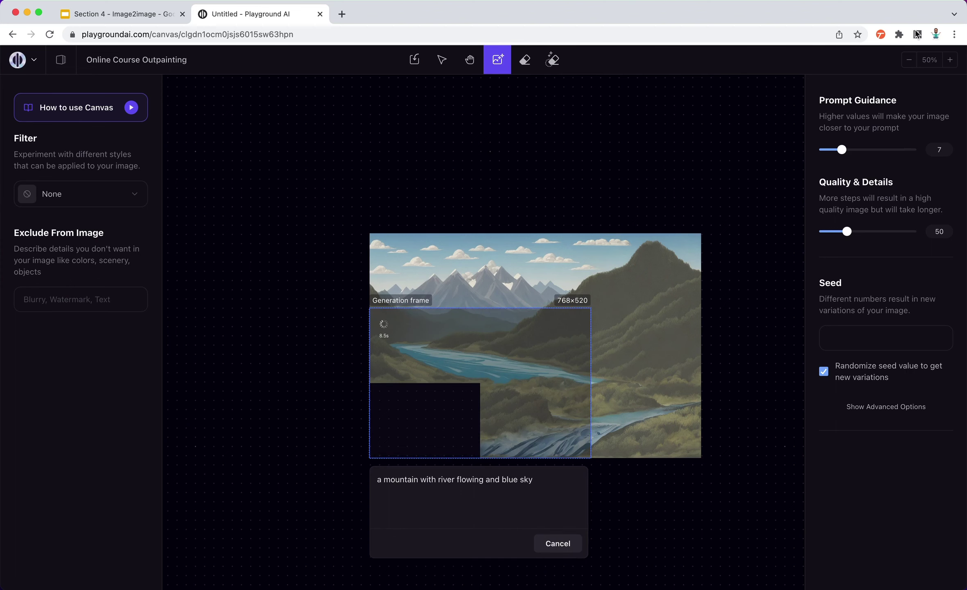
Step: Outpaint nearly a full frame width beyond the upper-right edge with a narrow overlap, and fill the gap beneath that extension
click(910, 60)
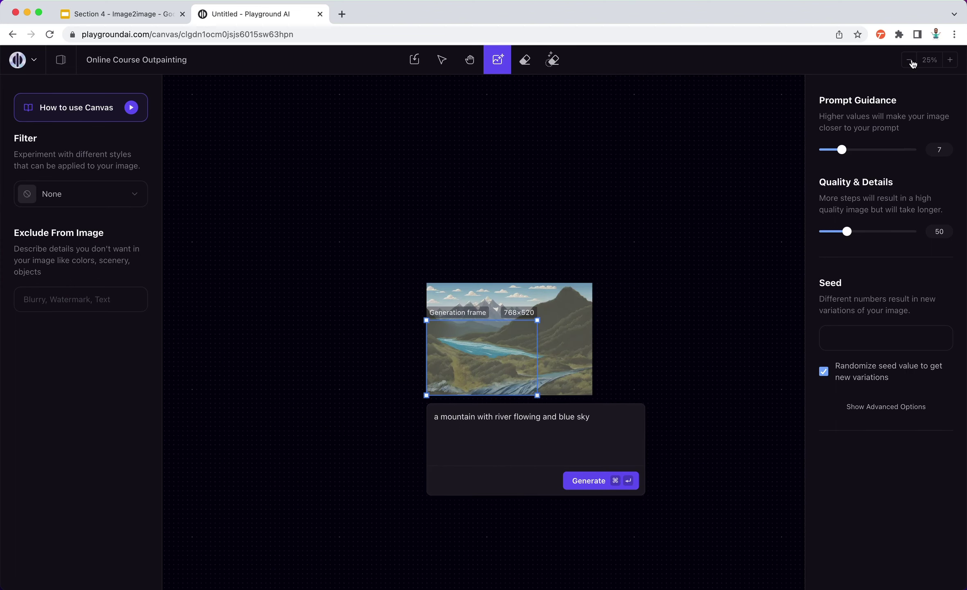
drag(500, 360, 661, 324)
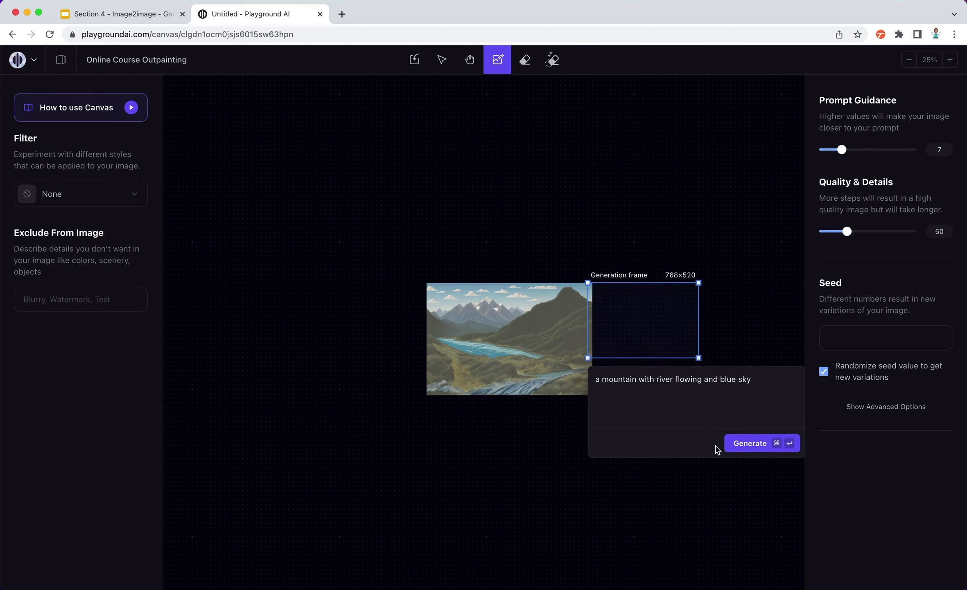
click(757, 446)
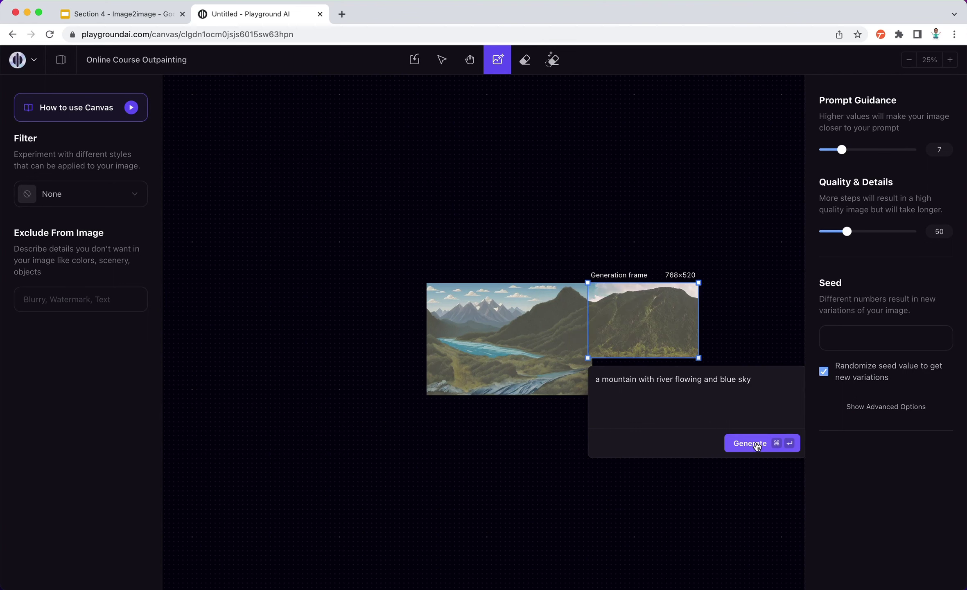
drag(626, 303, 625, 340)
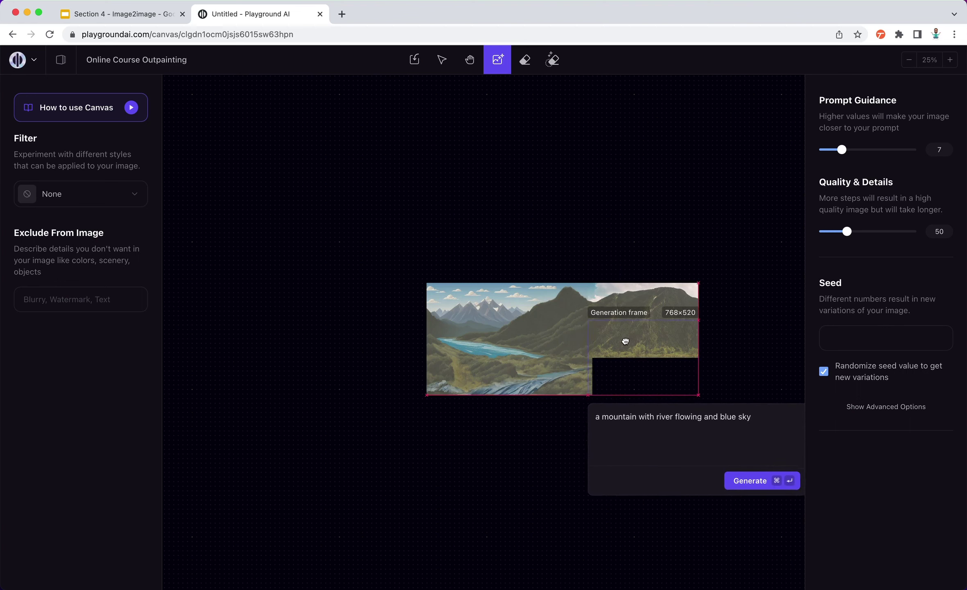
click(765, 483)
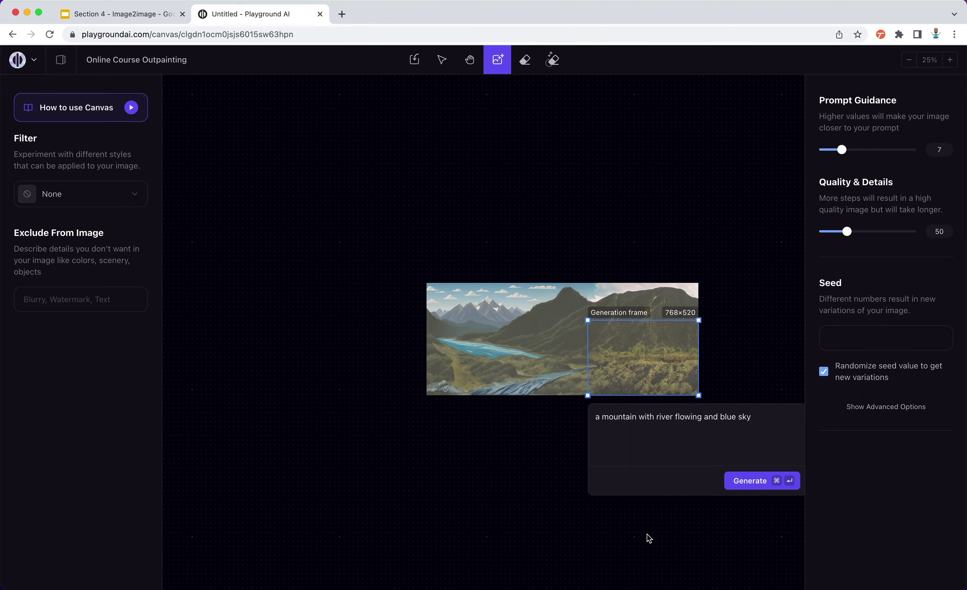
Step: Place the generation frame half outside the image's upper-left edge and change the prompt's start to "a mountain with ice caps and river flowing"
drag(657, 383, 441, 384)
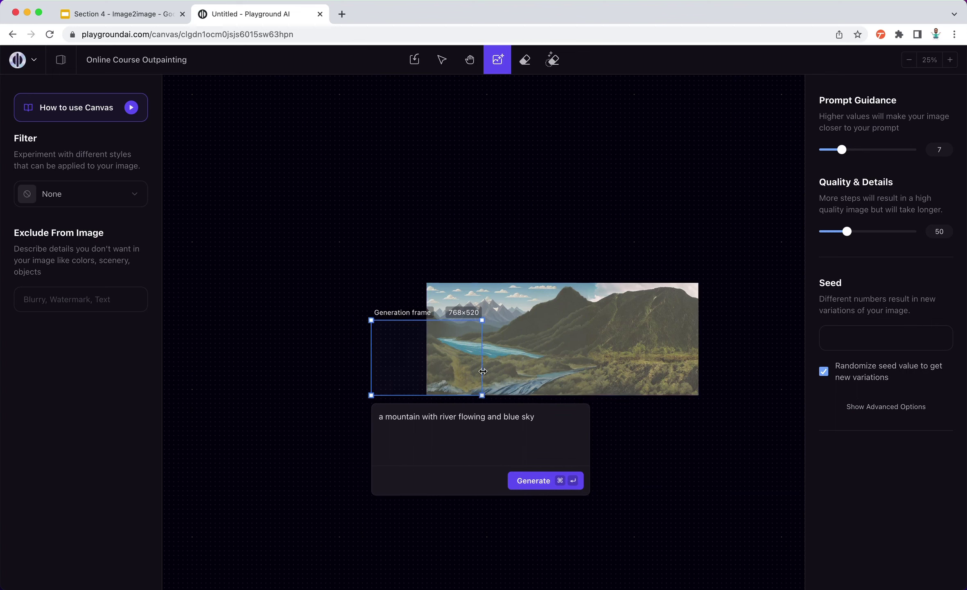
drag(467, 365, 463, 329)
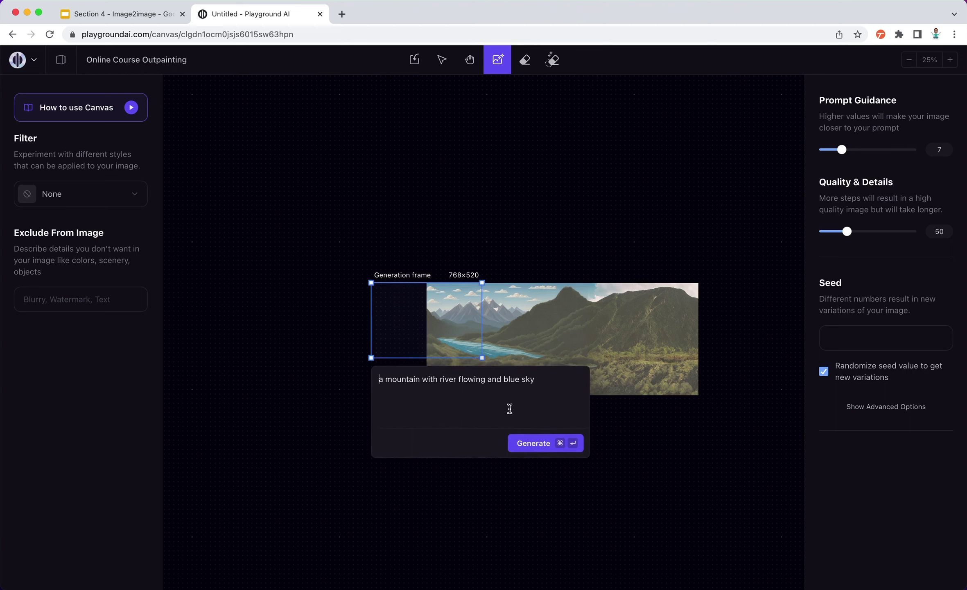
key(alt+Right)
text(wit h)
key(BackSpace)
key(BackSpace)
text(h ice )
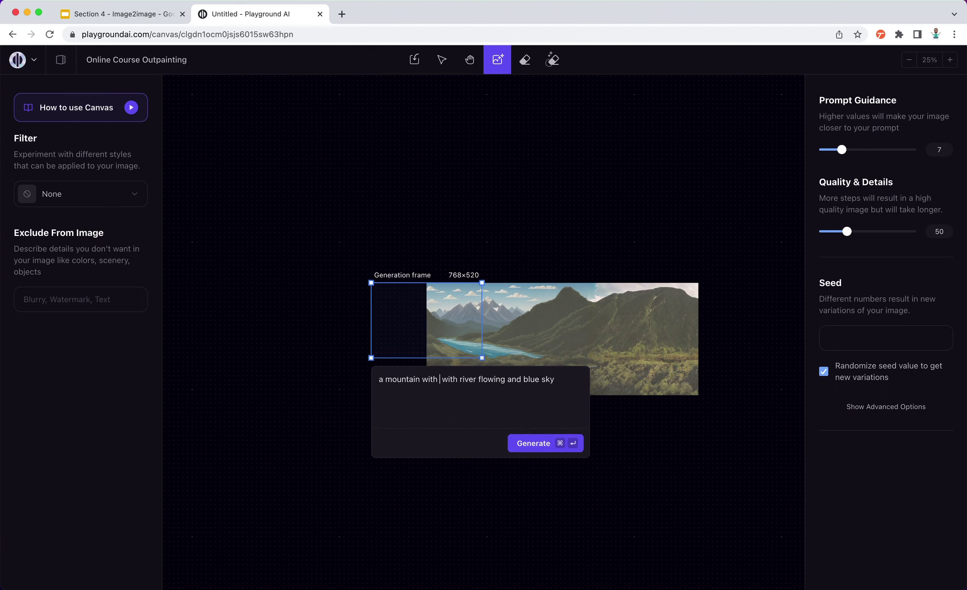
text(caps)
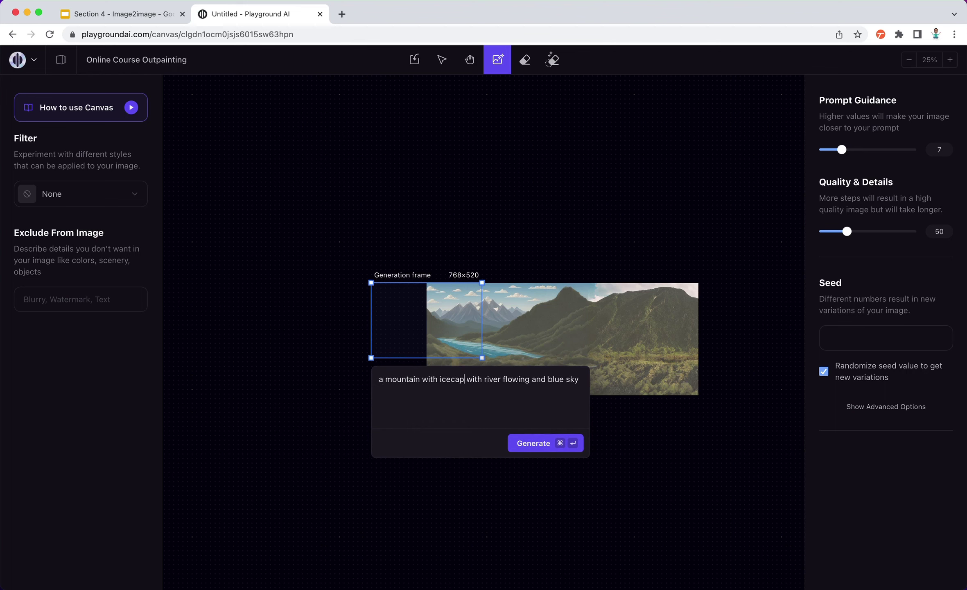
key(alt+Right)
key(alt+Right)
key(alt+shift+Left)
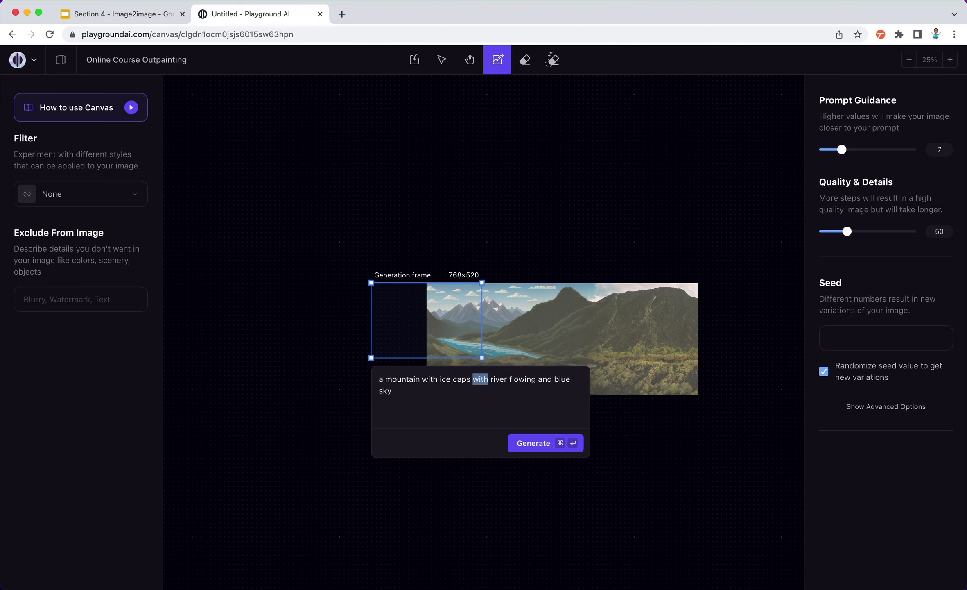
text(and)
Step: Replace "blue" with "cloudy" in the prompt and generate the upper-left extension
key(alt+Right)
key(alt+shift+Right)
key(alt+shift+Right)
key(alt+shift+Right)
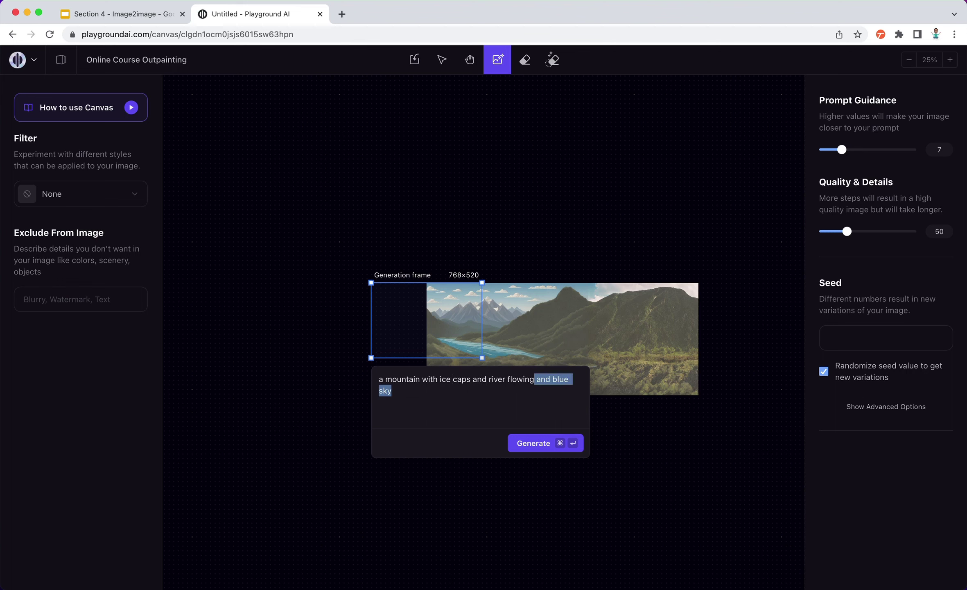
key(super+Left)
key(super+Right)
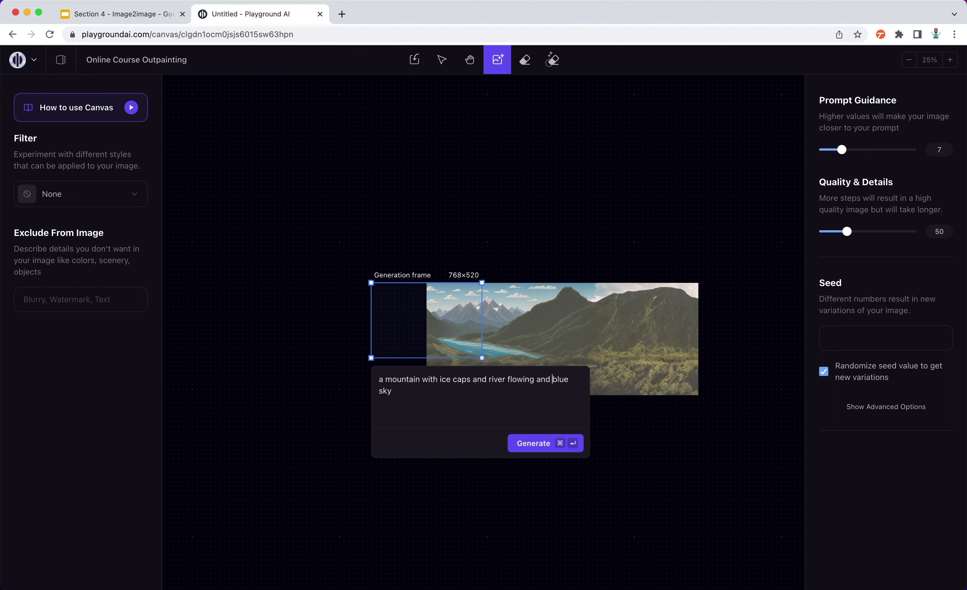
key(alt+shift+Right)
key(BackSpace)
text(cloudy)
click(542, 442)
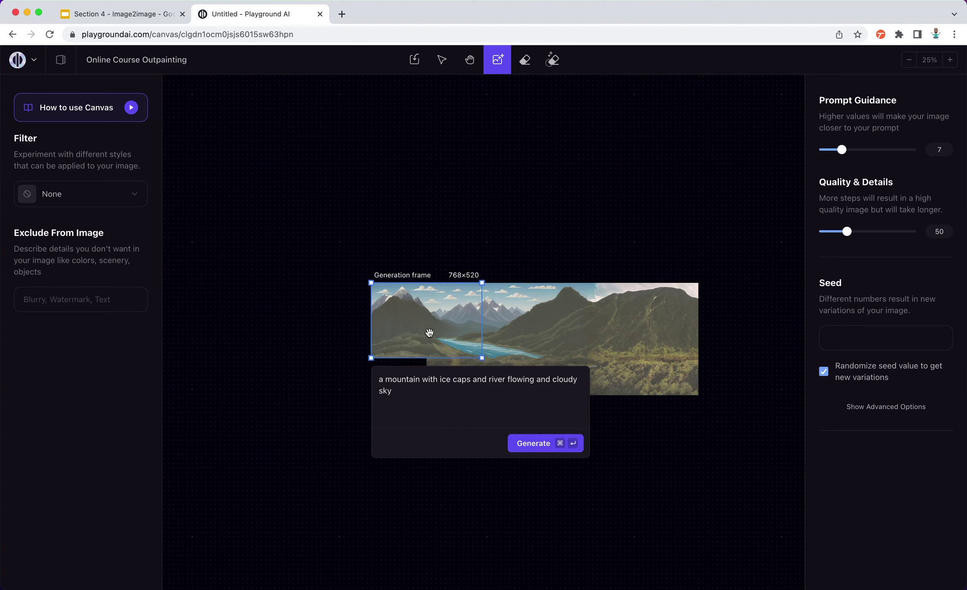
Step: Fill the lower-left gap of the landscape using the prompt "a mountain with desert sand and river flowing and cloudy sky"
drag(429, 333, 430, 372)
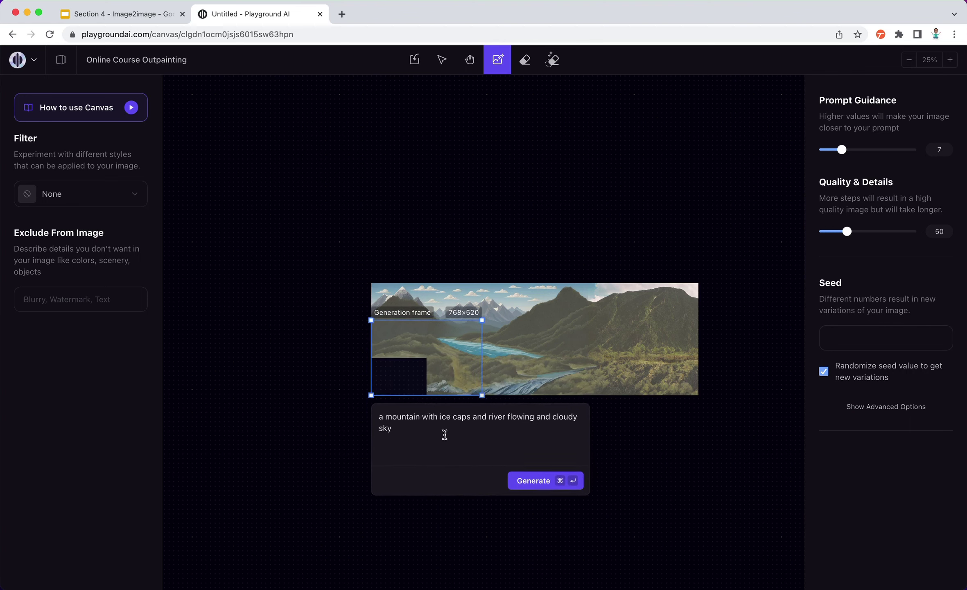
double_click(435, 417)
drag(435, 417, 448, 417)
click(445, 417)
double_click(445, 418)
key(alt+shift+Right)
key(alt+shift+Right)
key(alt+shift+Right)
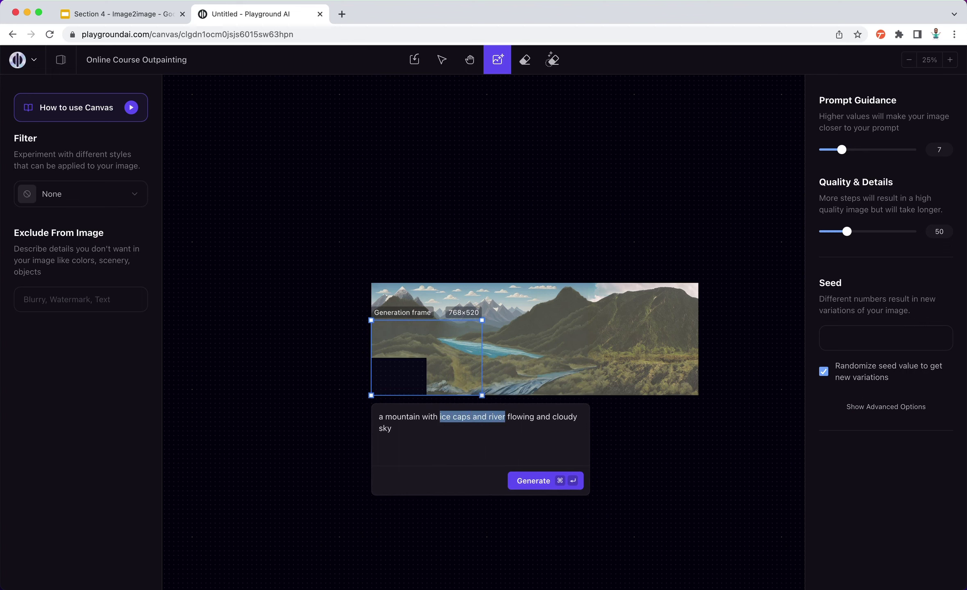
key(alt+shift+Left)
key(alt+shift+Left)
key(shift+Left)
text(desert sand)
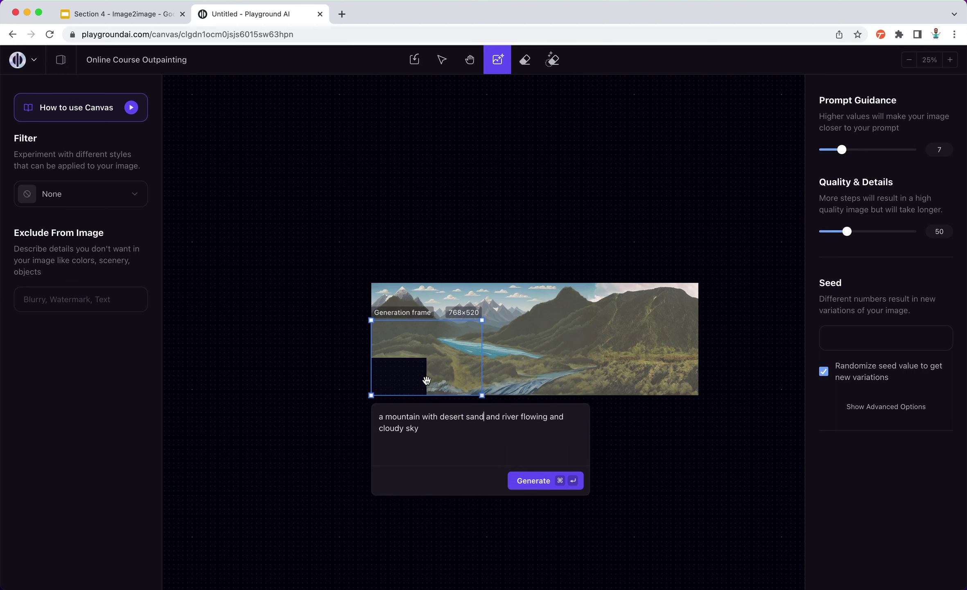
click(559, 487)
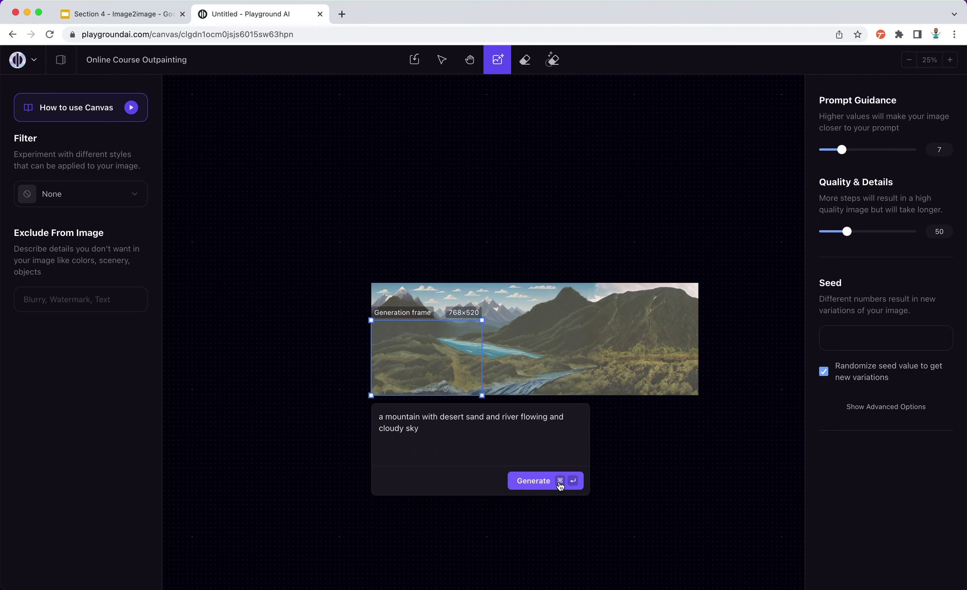
Step: Outpaint the landscape beyond its lower-left edge, with the generation frame overlapping the image by about 40% of its width
drag(428, 342, 361, 339)
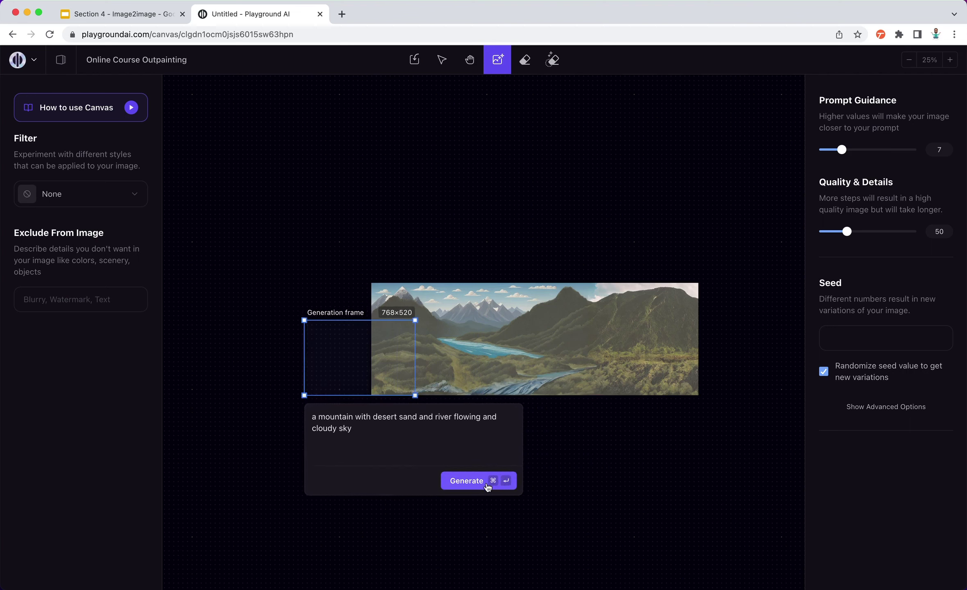
click(485, 483)
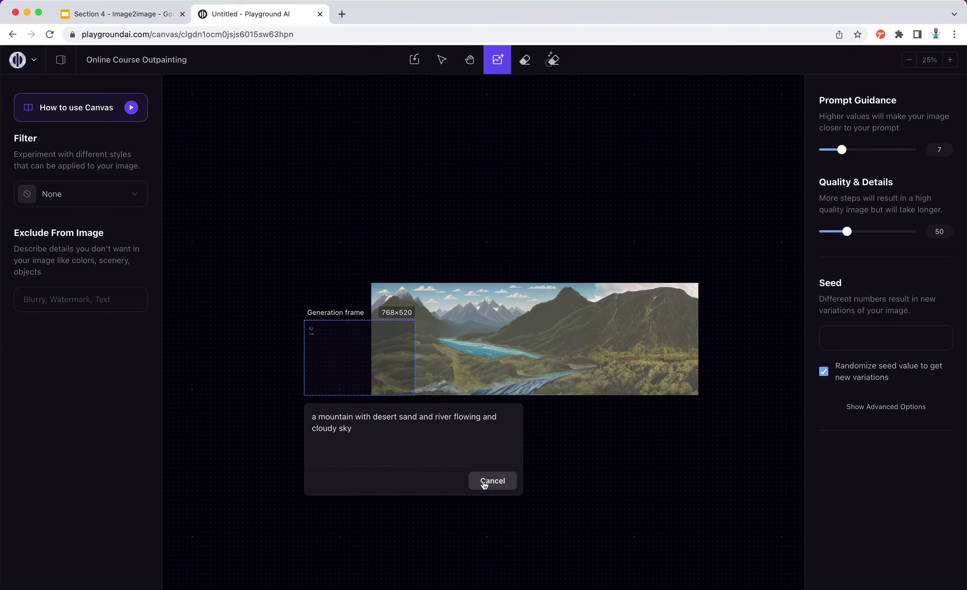
Step: Fill the upper-left gap using the Ominous escape filter, and move the generation frame onto the empty canvas below the landscape
drag(340, 331, 341, 294)
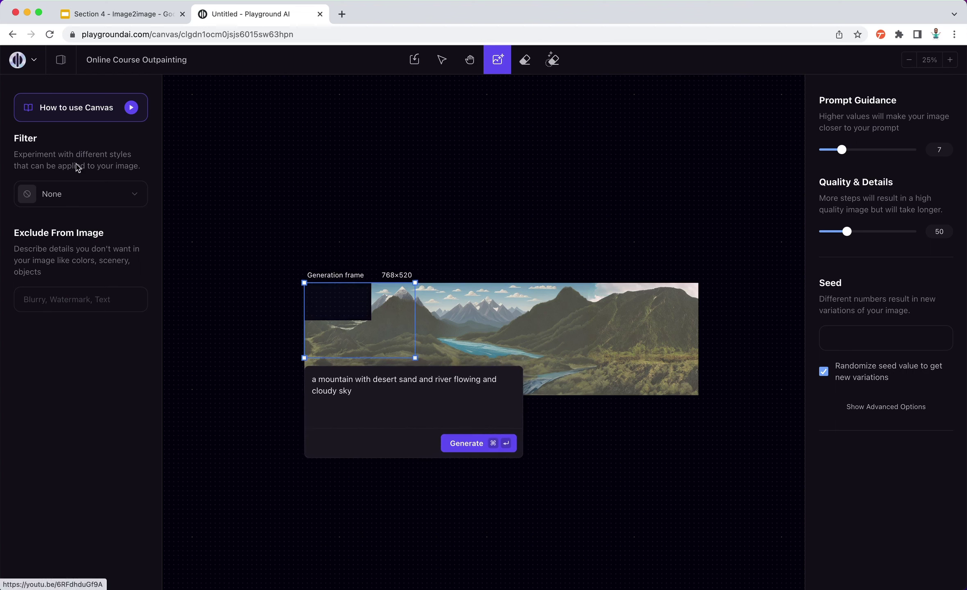
click(90, 194)
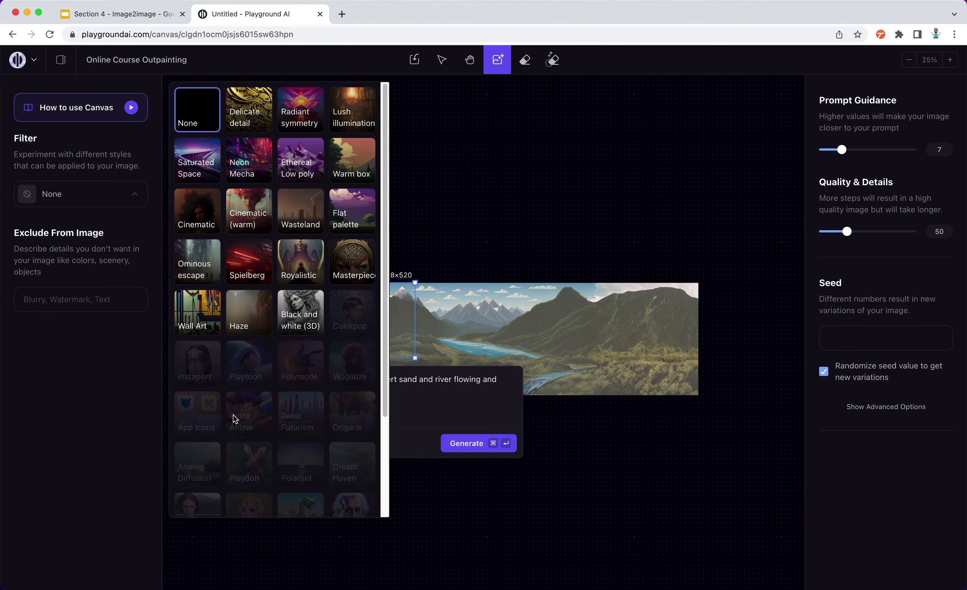
click(204, 280)
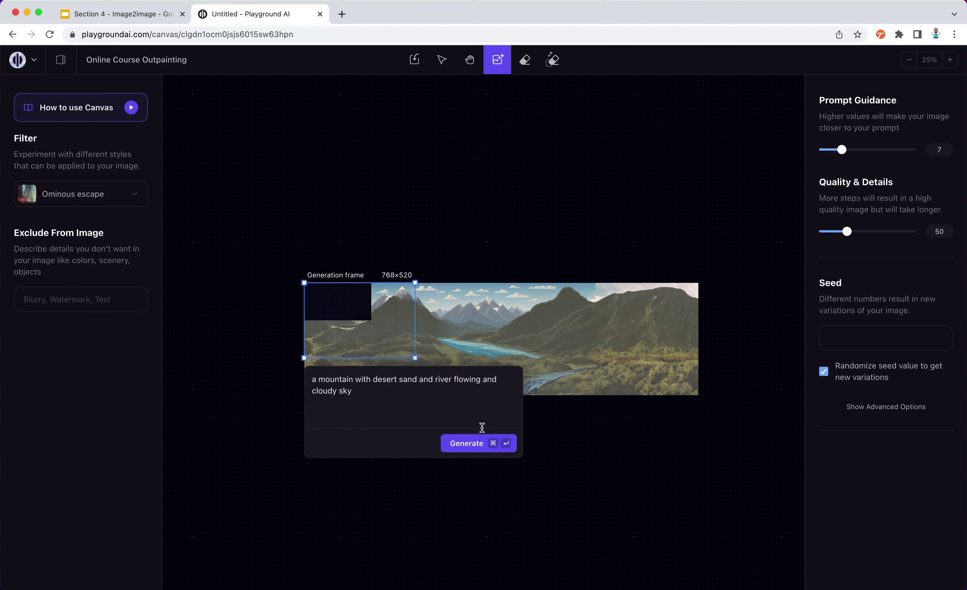
click(482, 441)
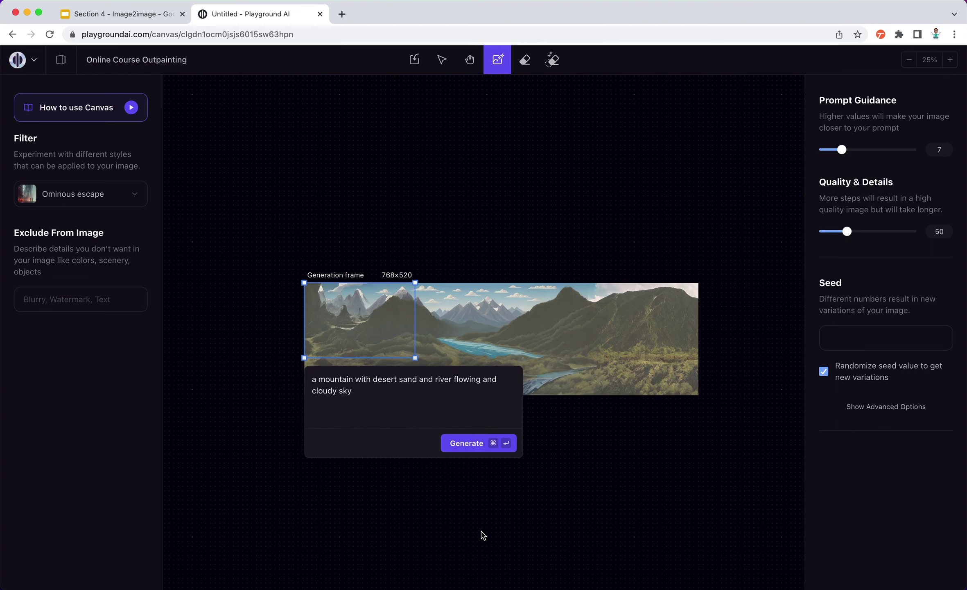
drag(377, 329, 431, 465)
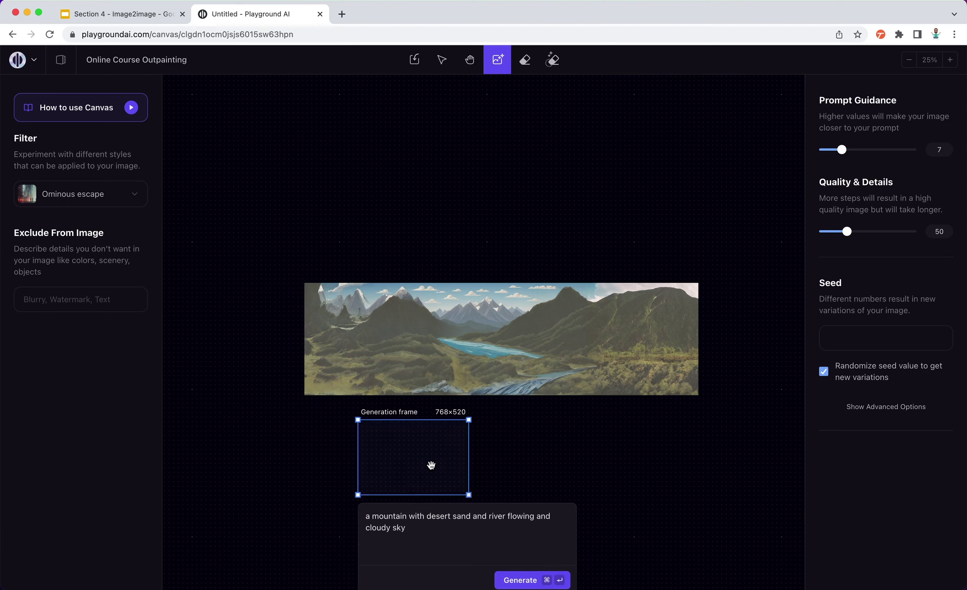